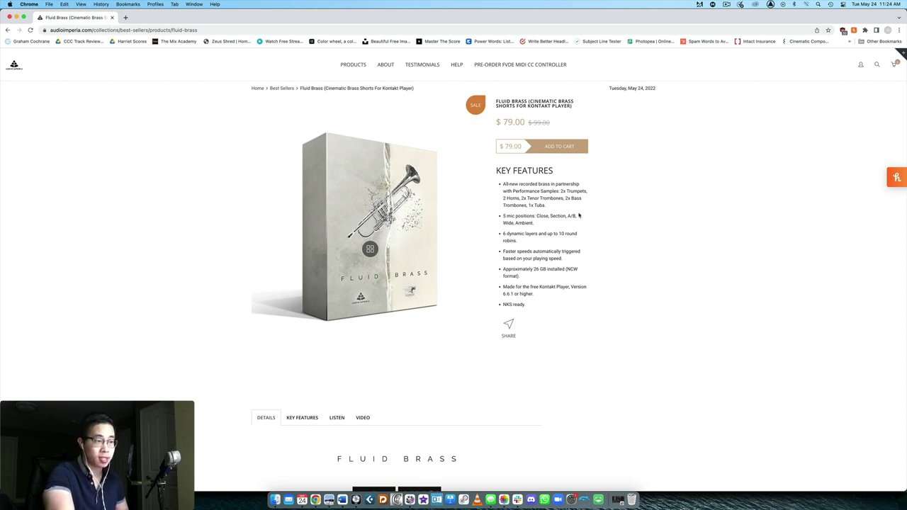
Bring the Kontakt window in Logic Pro to the front
scroll(579, 223, down, 3)
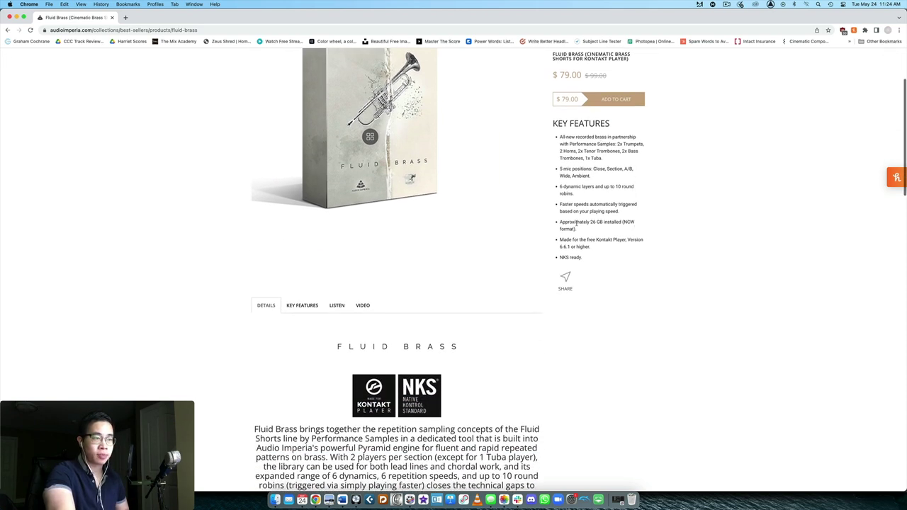
scroll(577, 224, up, 3)
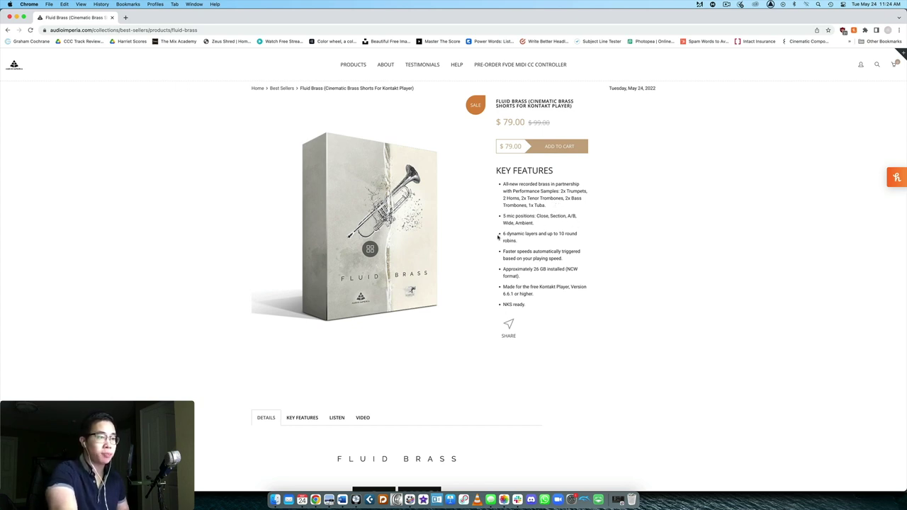
scroll(541, 222, down, 1)
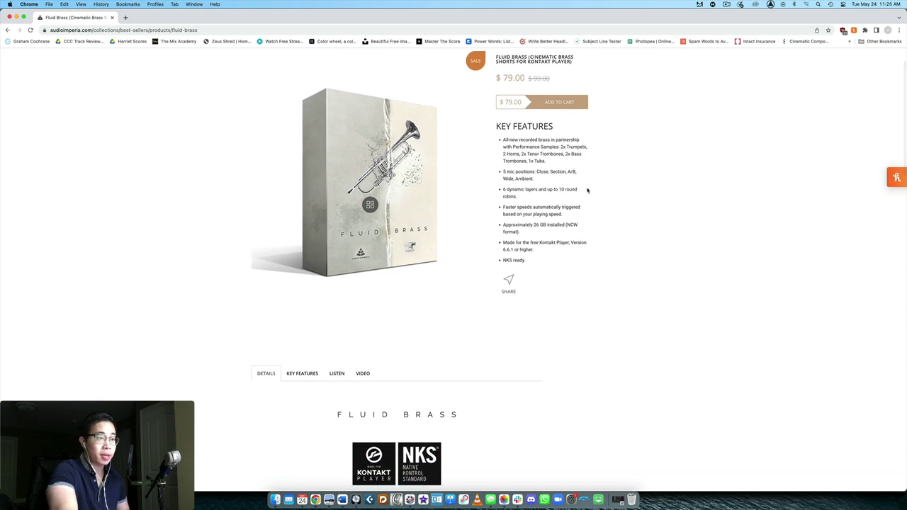
scroll(585, 193, up, 1)
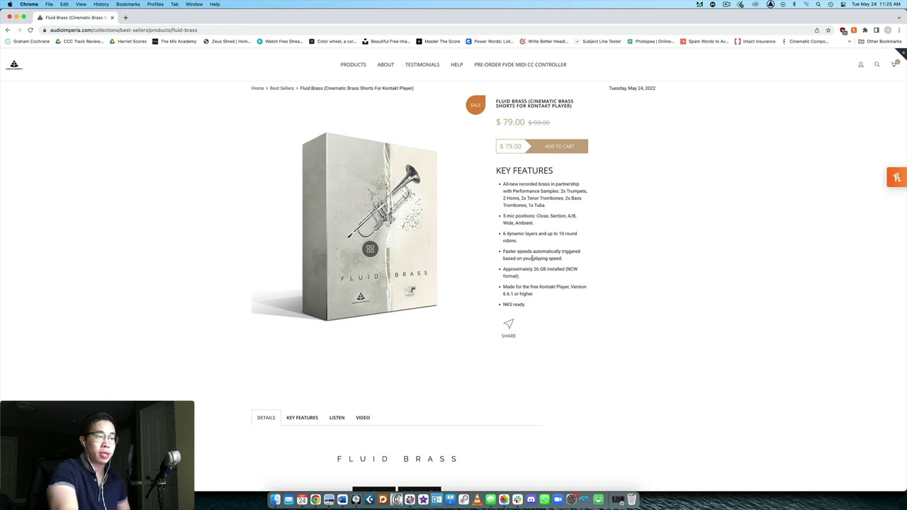
scroll(567, 261, down, 3)
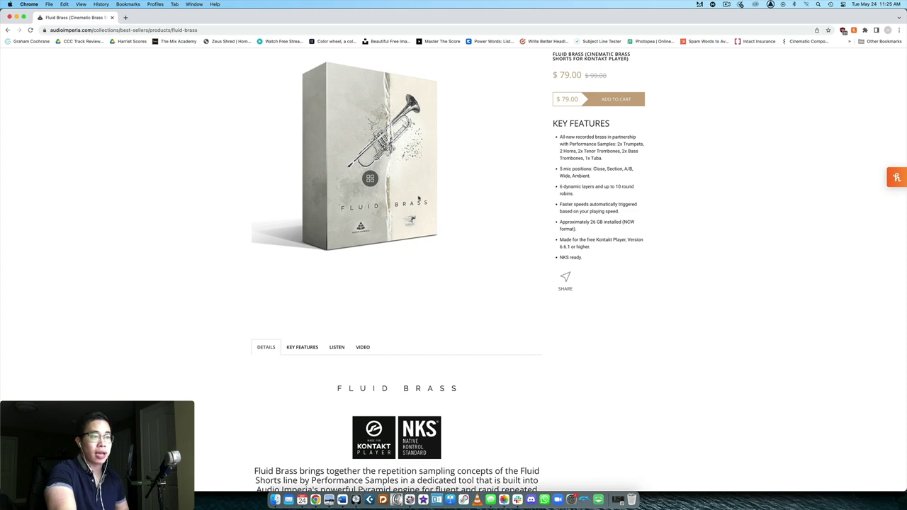
scroll(626, 256, down, 1)
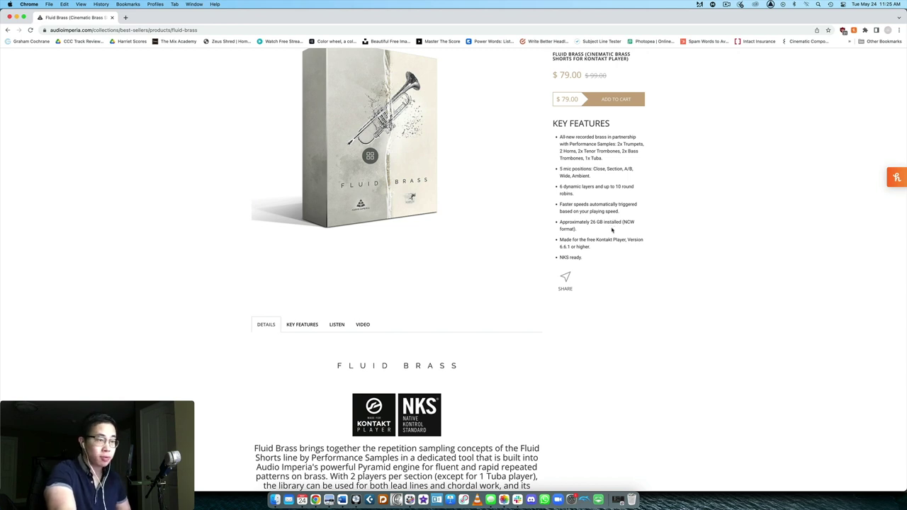
scroll(624, 233, down, 2)
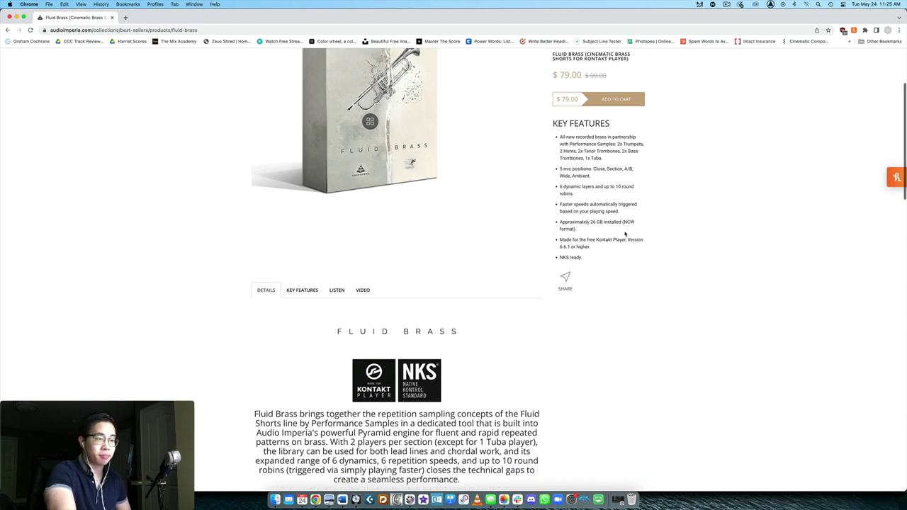
scroll(624, 233, down, 5)
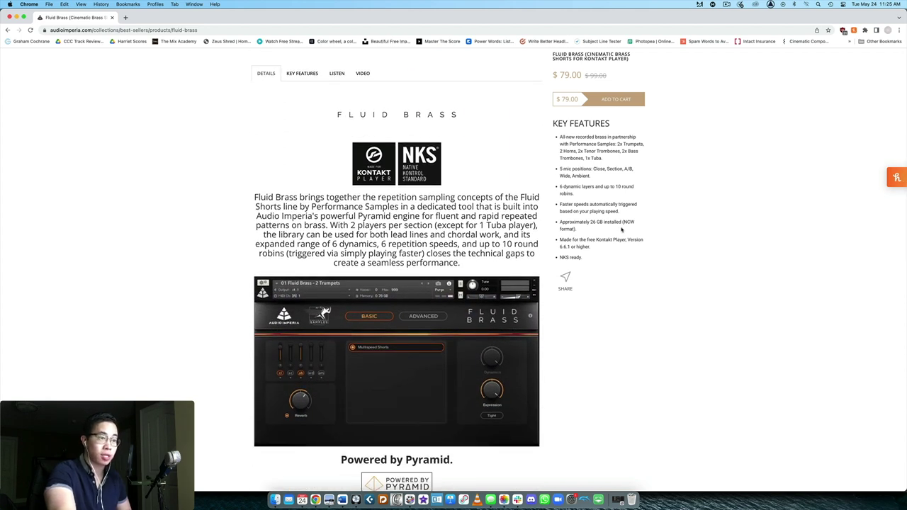
scroll(597, 249, up, 8)
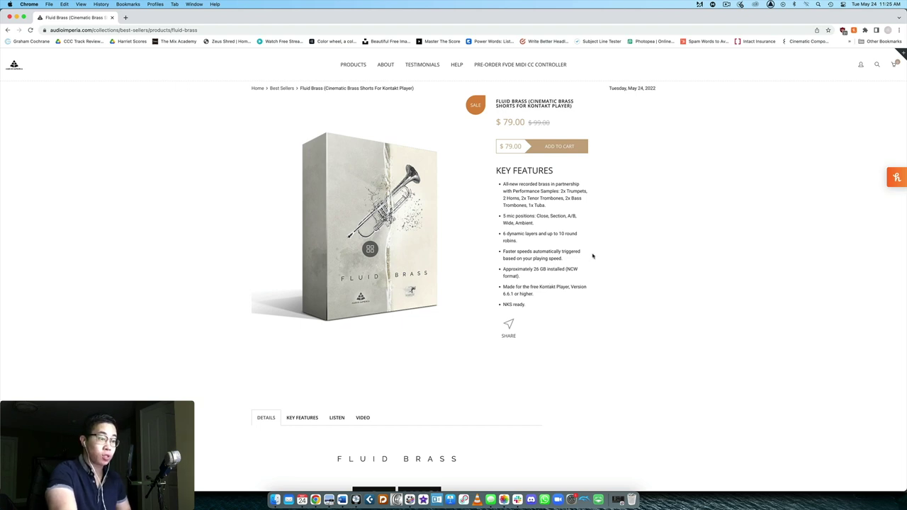
scroll(593, 255, down, 5)
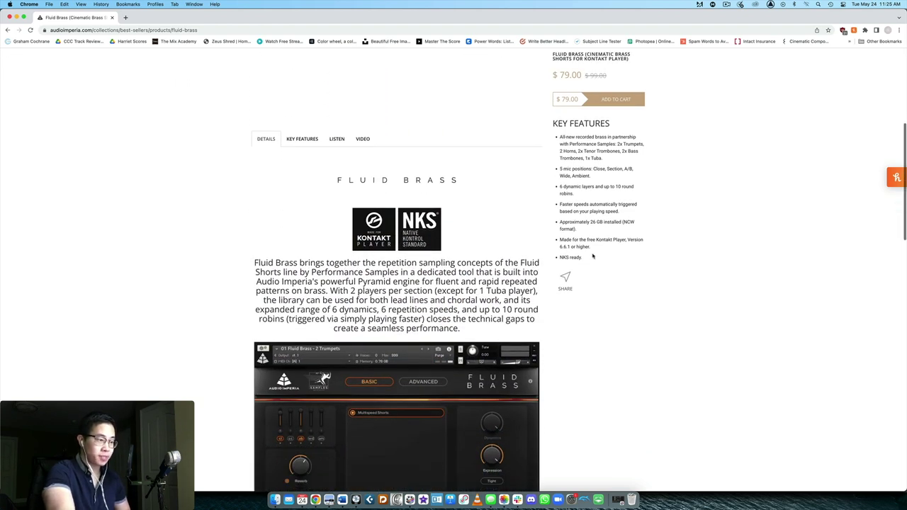
scroll(593, 256, down, 10)
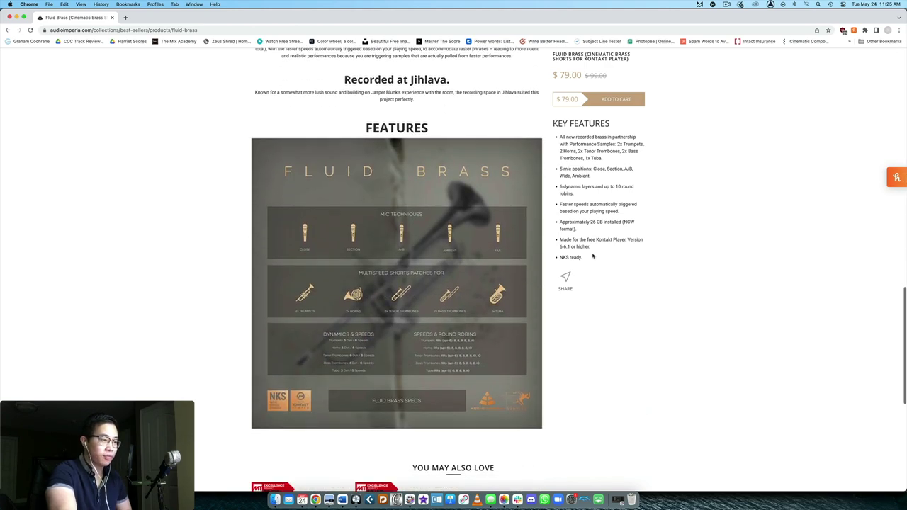
scroll(593, 255, down, 4)
scroll(593, 255, up, 10)
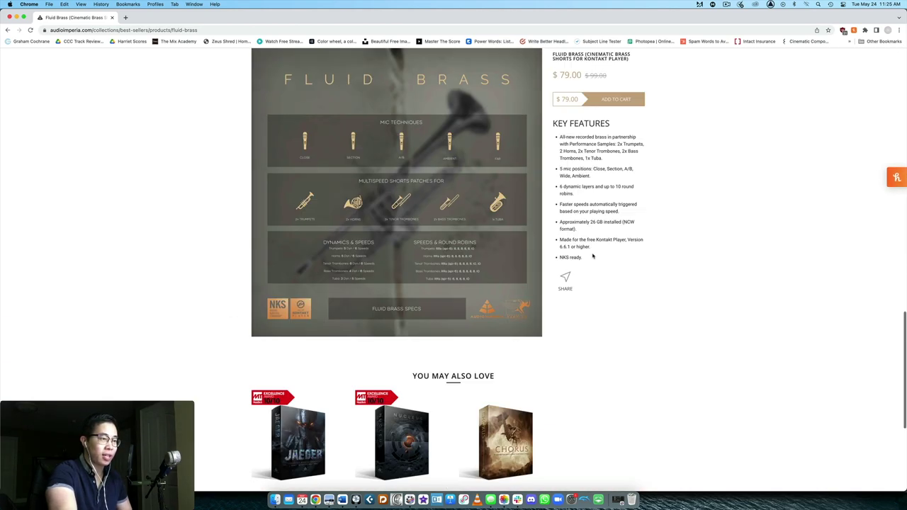
scroll(593, 256, up, 10)
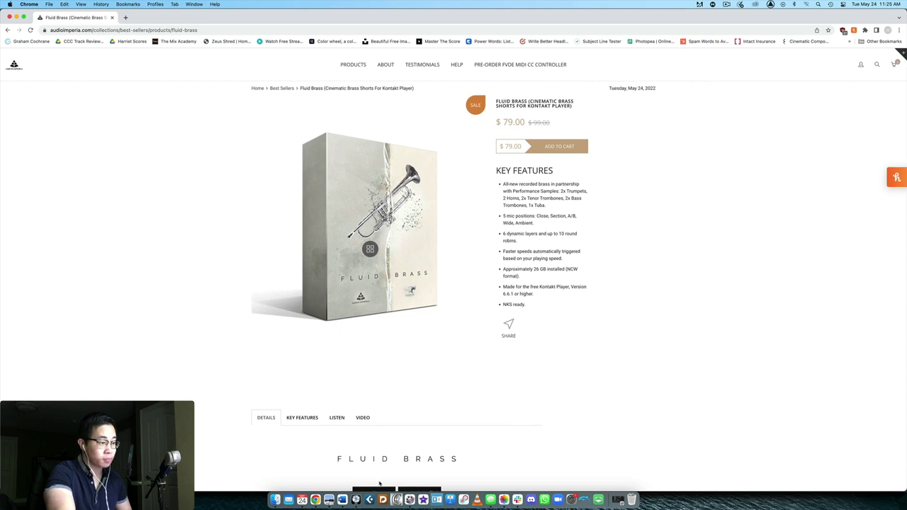
click(356, 499)
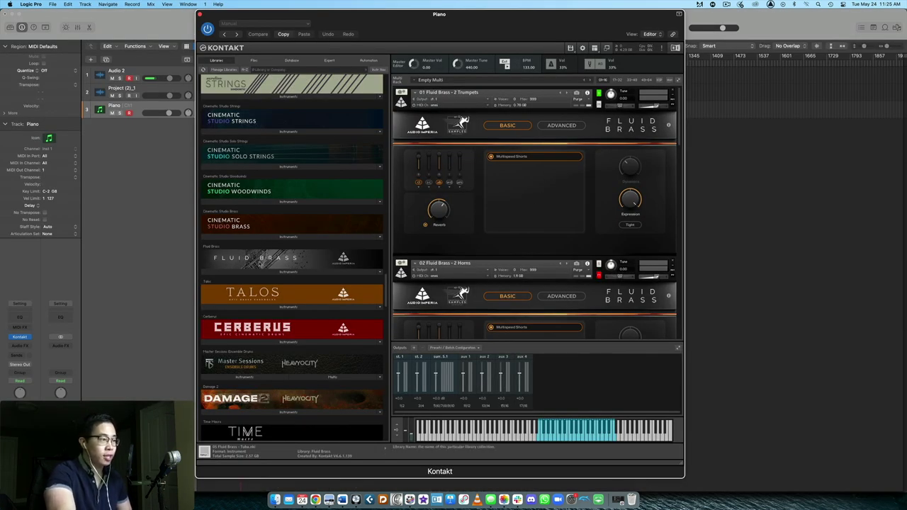
Show the Fluid Brass library and scroll through its five section instruments in the rack
click(262, 270)
scroll(283, 262, down, 2)
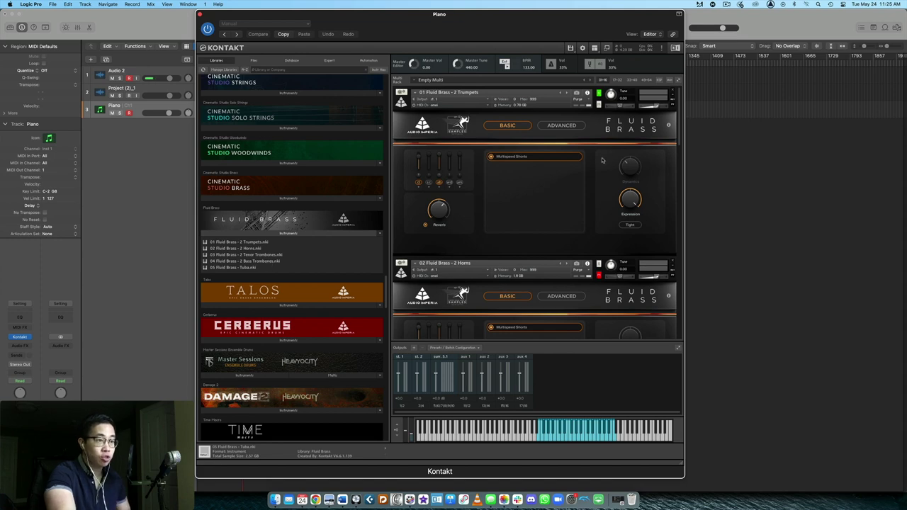
scroll(601, 160, down, 3)
scroll(482, 231, up, 1)
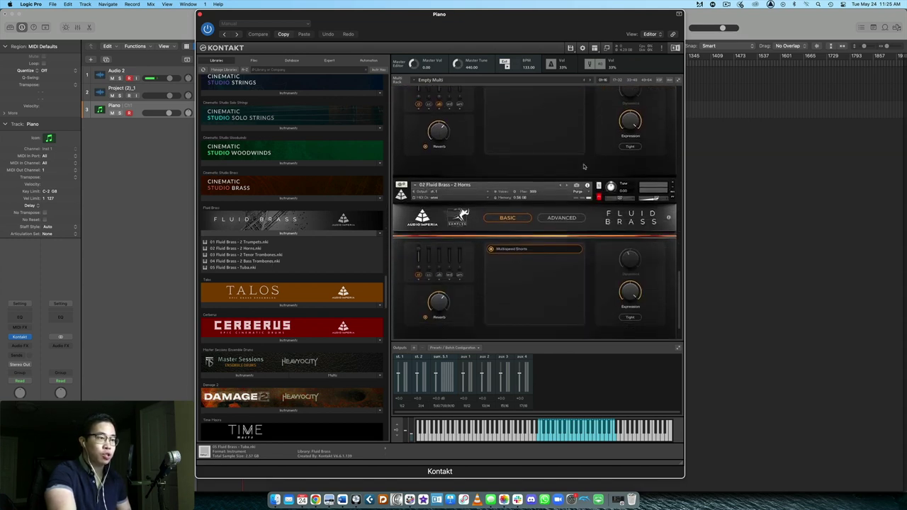
scroll(481, 231, down, 1)
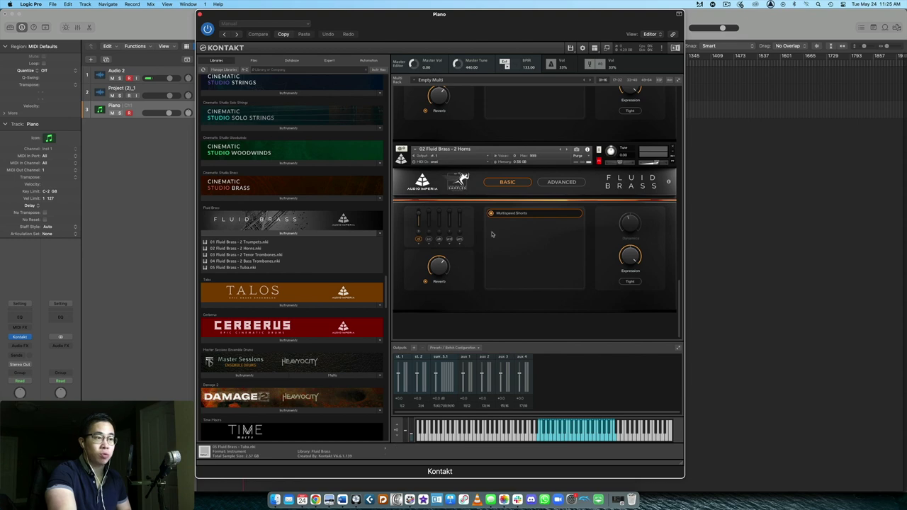
scroll(504, 234, up, 3)
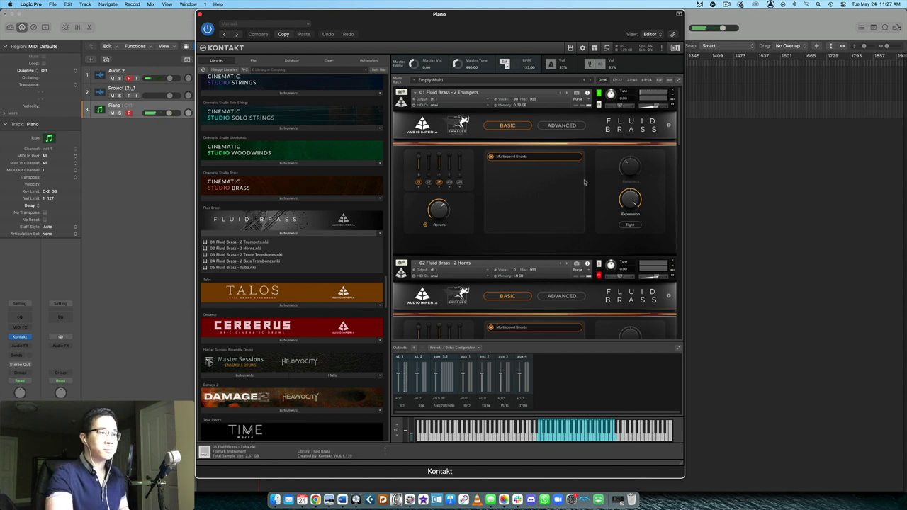
Raise the Reverb knob on 01 Fluid Brass - 2 Trumpets to 8 %
drag(437, 209, 422, 314)
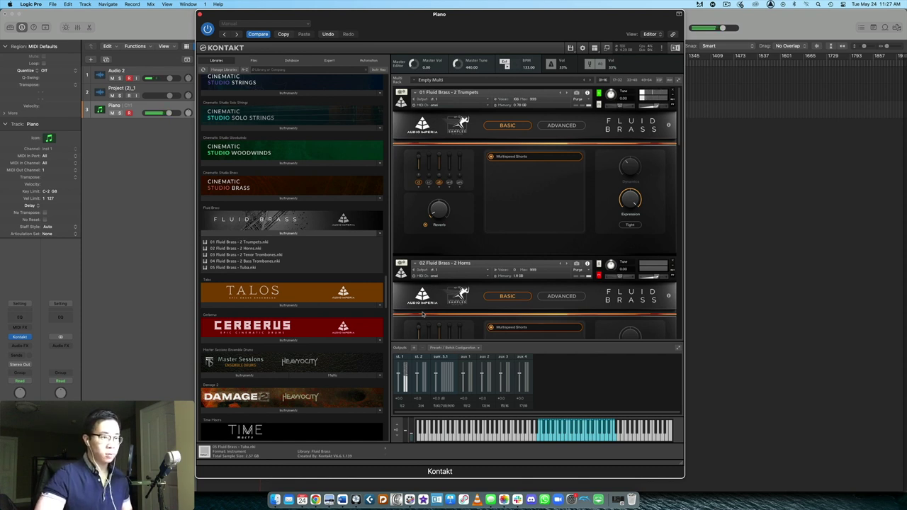
Scroll the rack below 2 Horns to show the 2 Tenor Trombones and 2 Bass Trombones instruments
scroll(495, 246, down, 3)
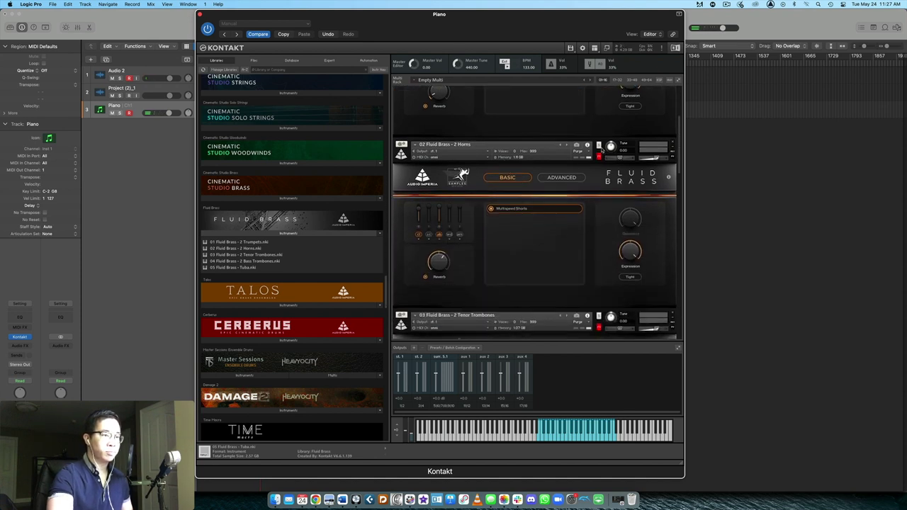
scroll(604, 183, down, 1)
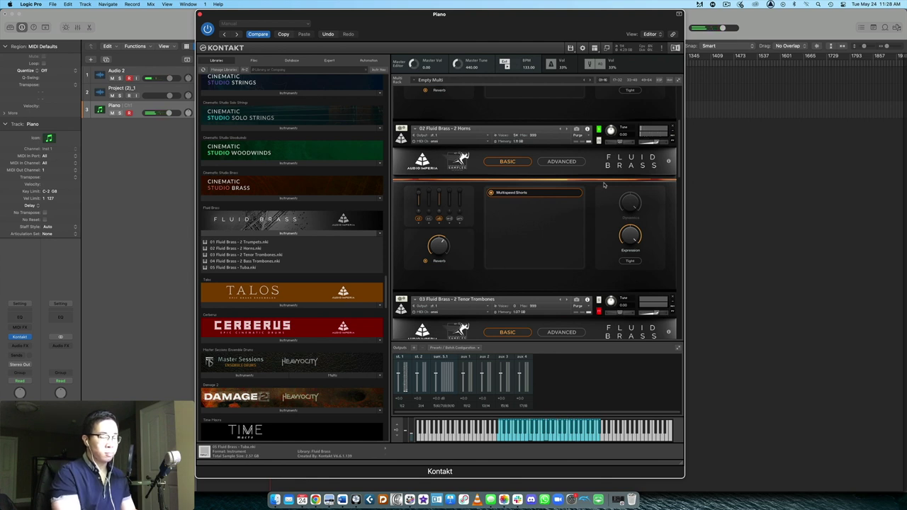
scroll(602, 181, down, 3)
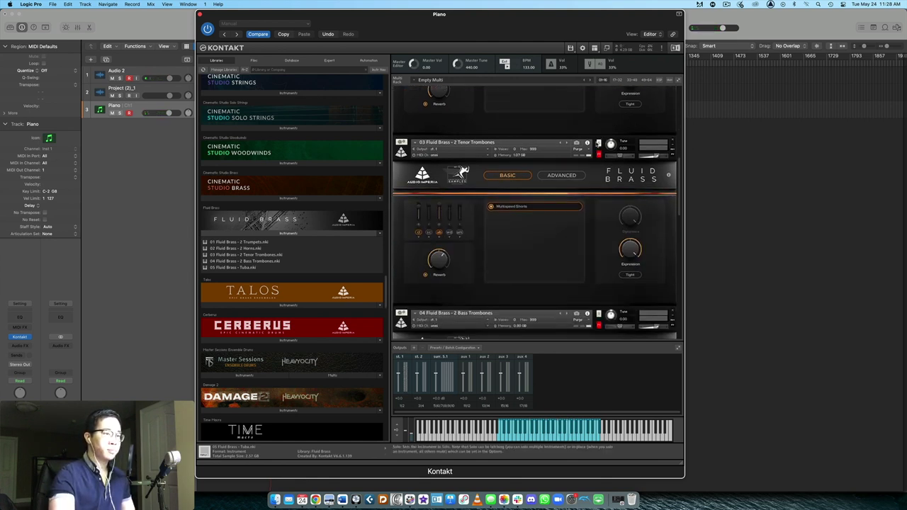
Solo 03 Fluid Brass - 2 Tenor Trombones so it plays on its own
click(598, 148)
scroll(598, 149, down, 1)
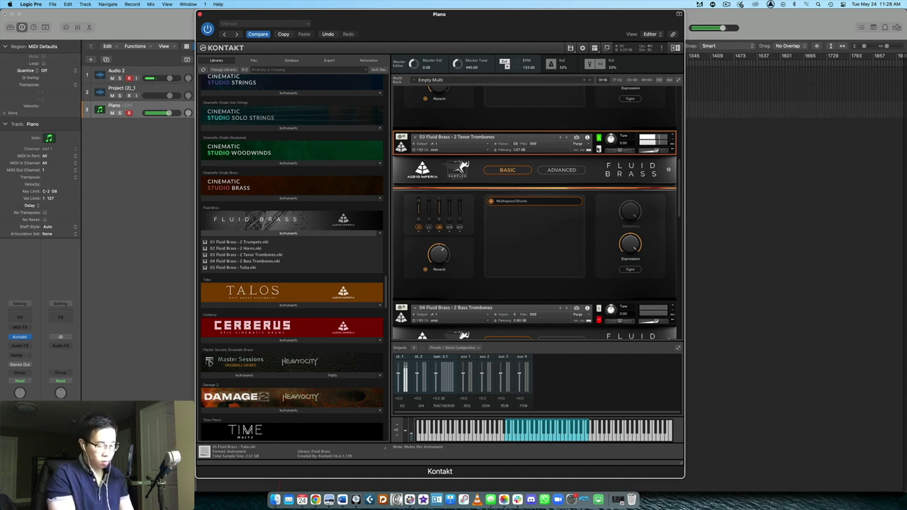
Solo 04 Fluid Brass - 2 Bass Trombones further down the rack
scroll(599, 148, down, 5)
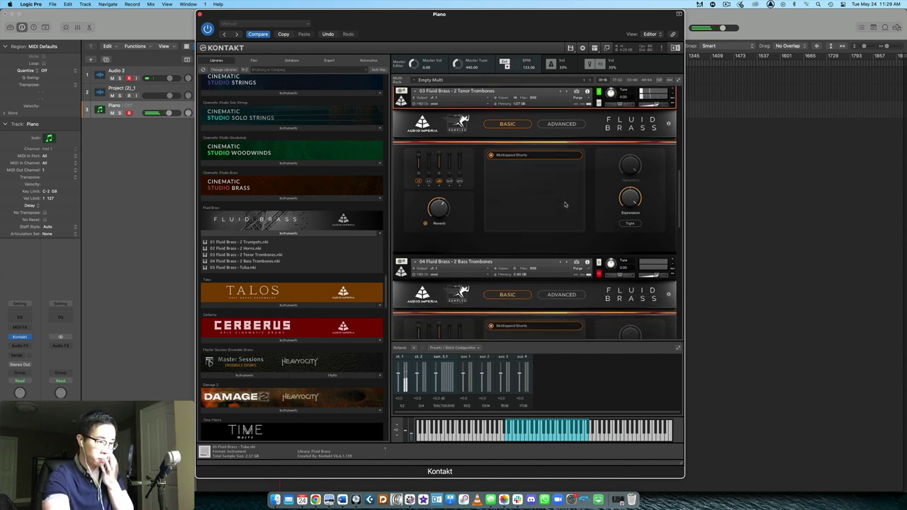
scroll(614, 170, down, 2)
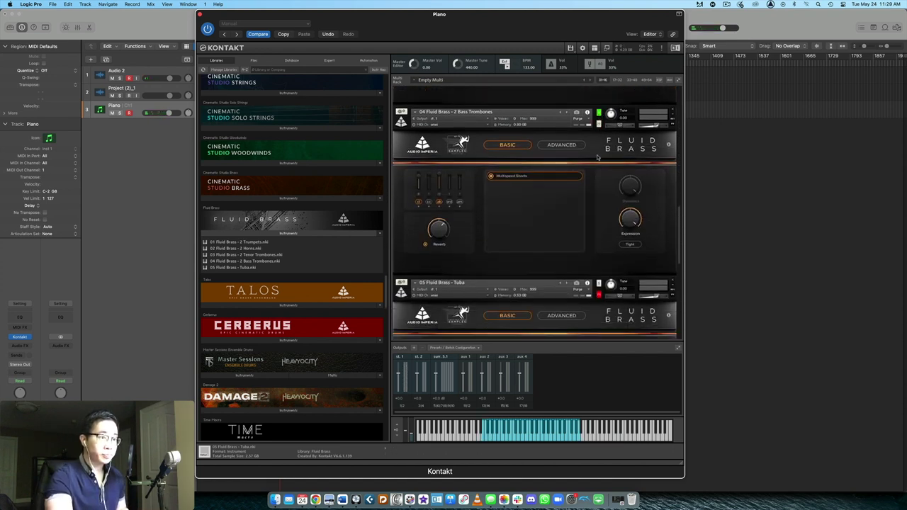
click(597, 122)
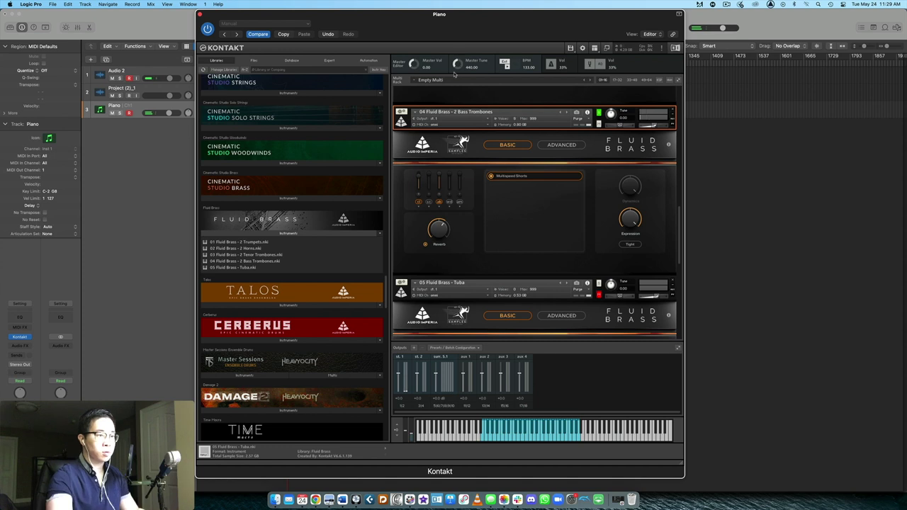
Solo 05 Fluid Brass - Tuba at the bottom of the rack
scroll(567, 231, down, 5)
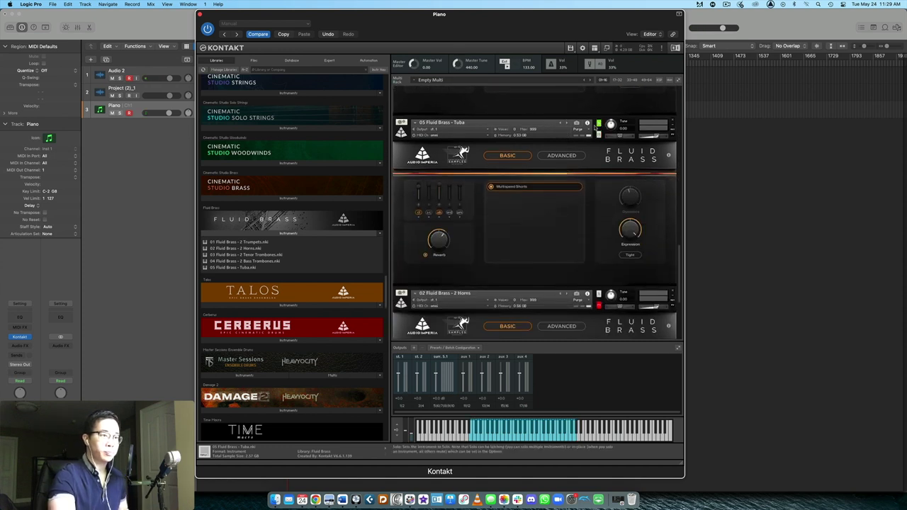
click(594, 126)
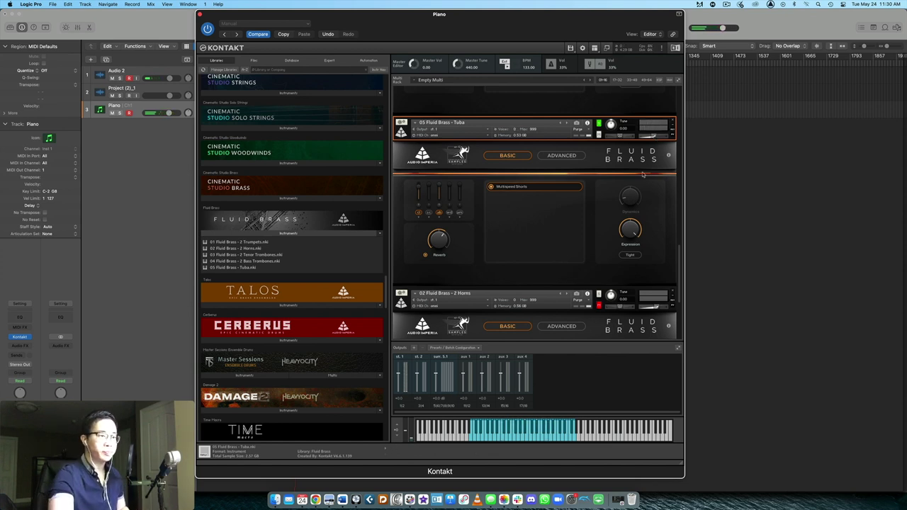
scroll(597, 196, down, 2)
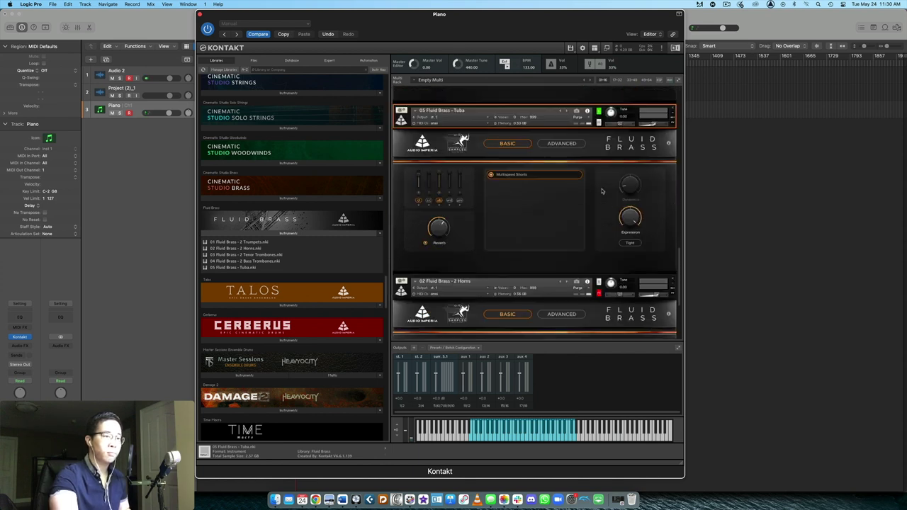
scroll(602, 191, down, 8)
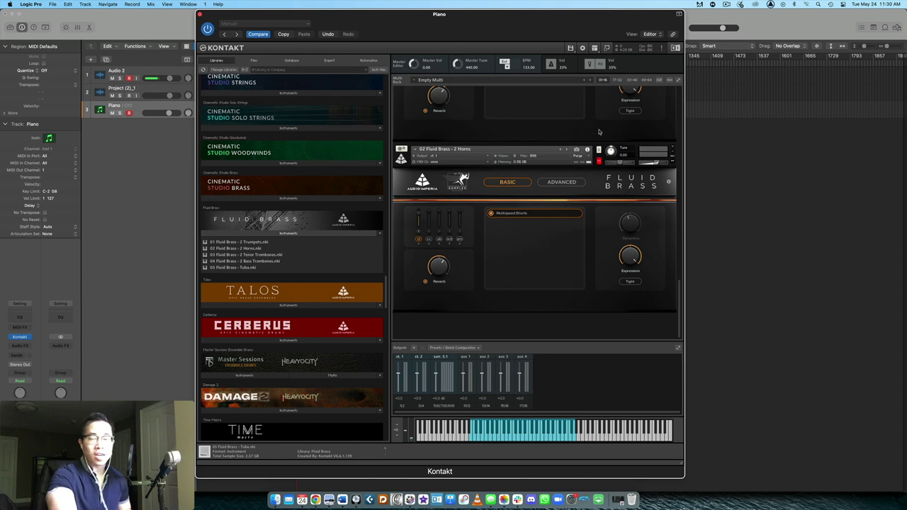
scroll(599, 136, up, 2)
scroll(599, 136, up, 6)
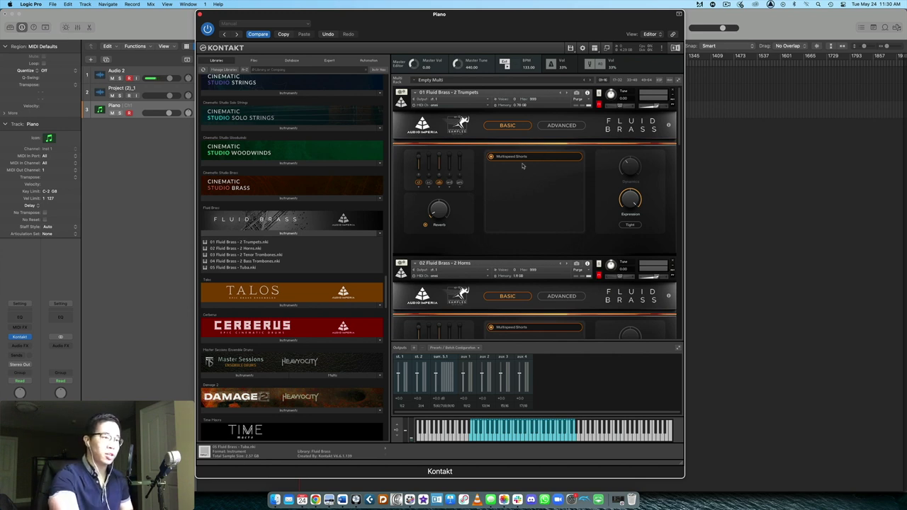
scroll(524, 167, down, 2)
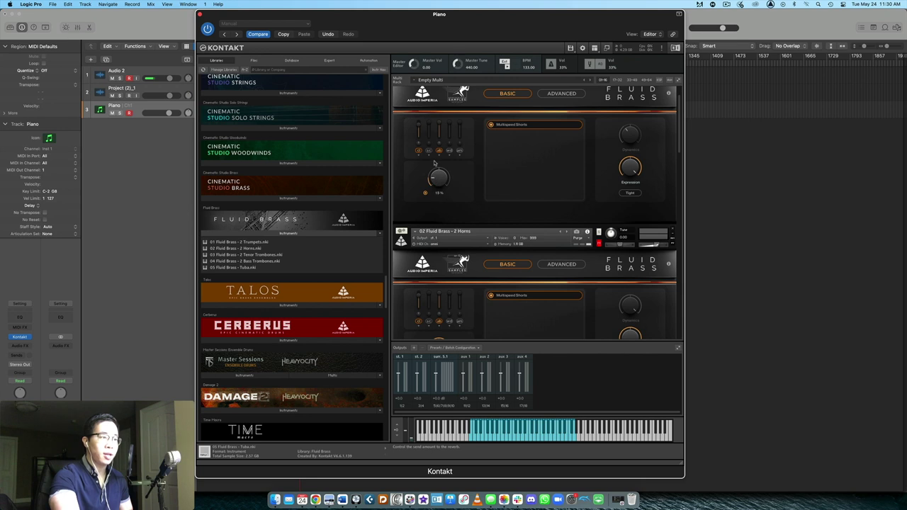
mouse_move(426, 197)
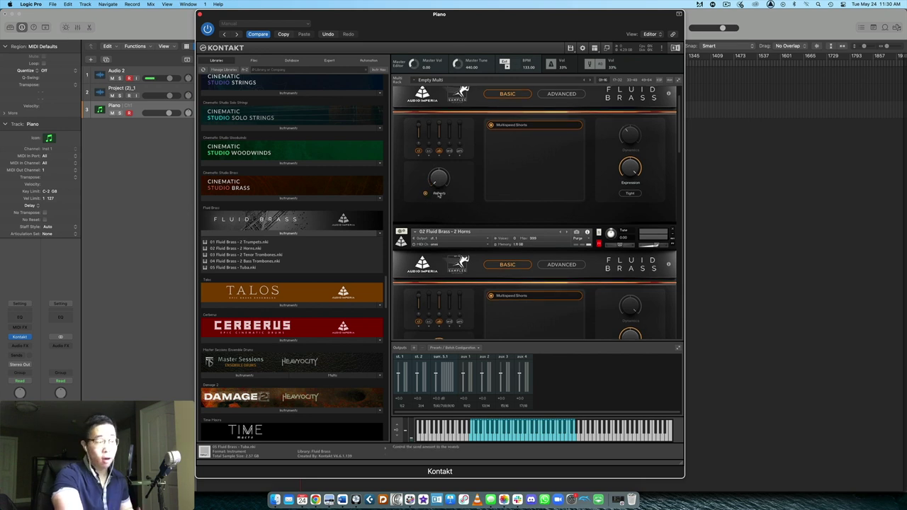
scroll(477, 170, up, 2)
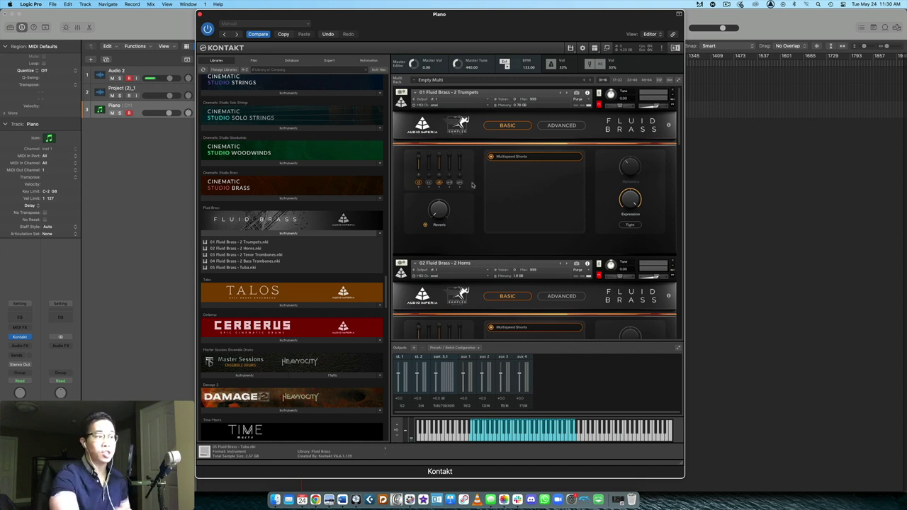
scroll(489, 190, down, 2)
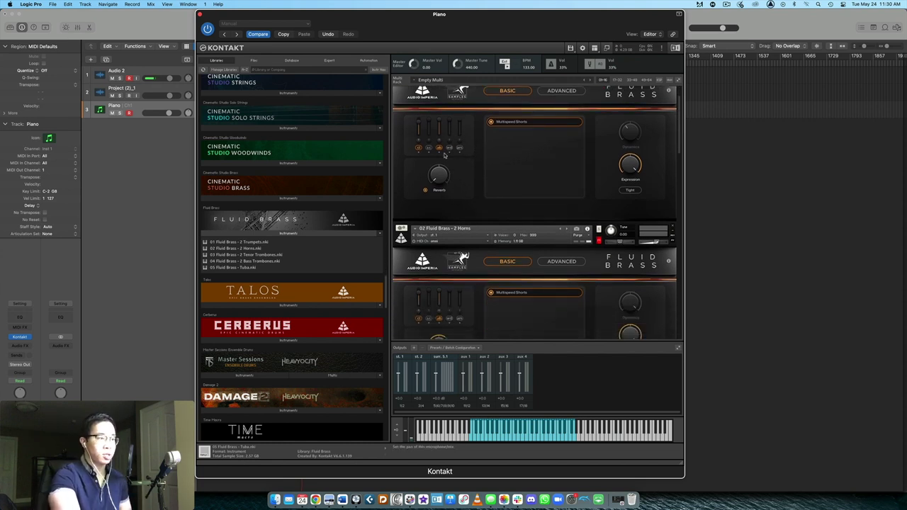
scroll(491, 170, down, 5)
scroll(491, 170, down, 6)
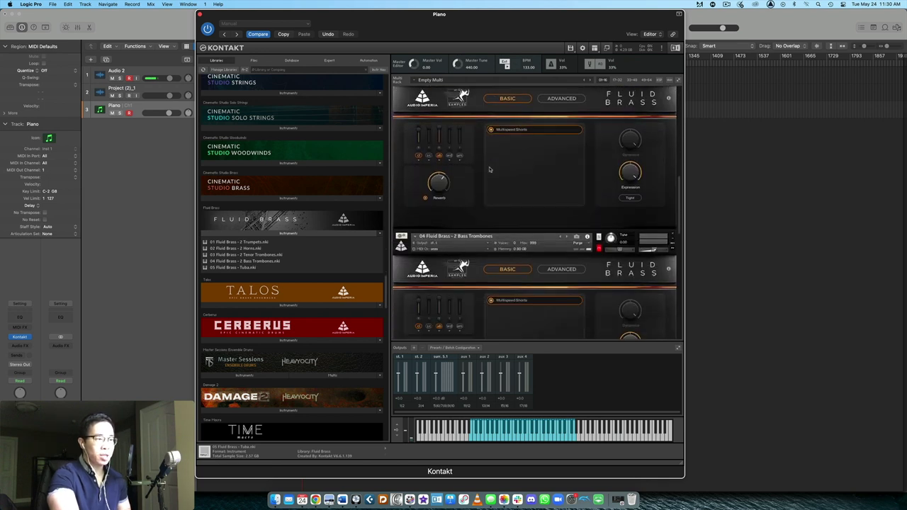
scroll(468, 248, up, 6)
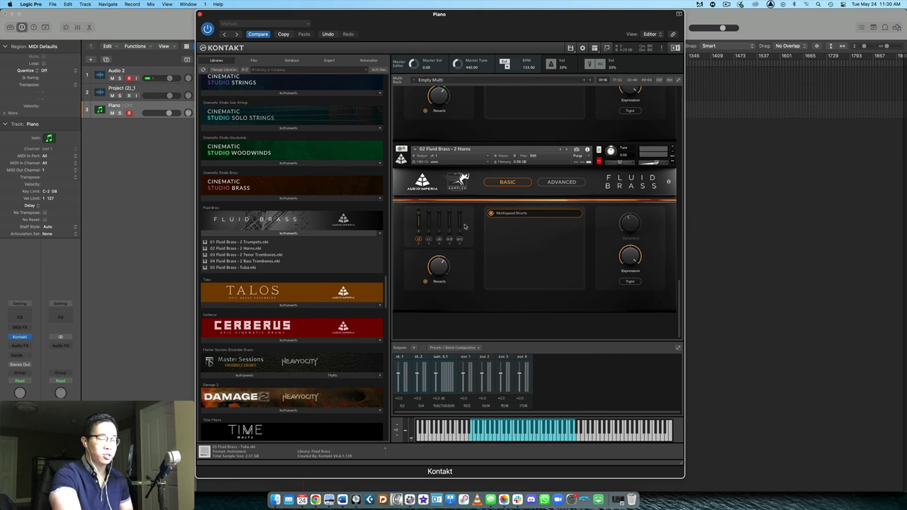
scroll(538, 163, down, 7)
scroll(559, 142, up, 10)
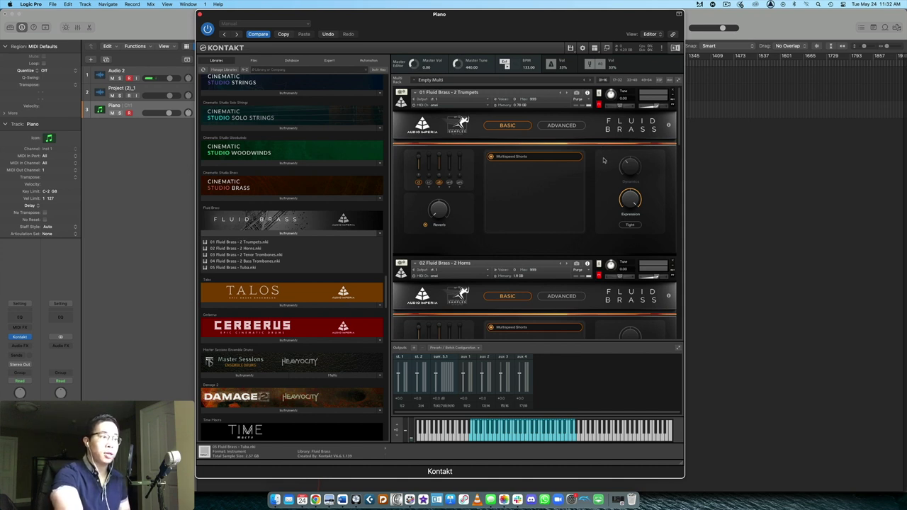
scroll(599, 166, down, 1)
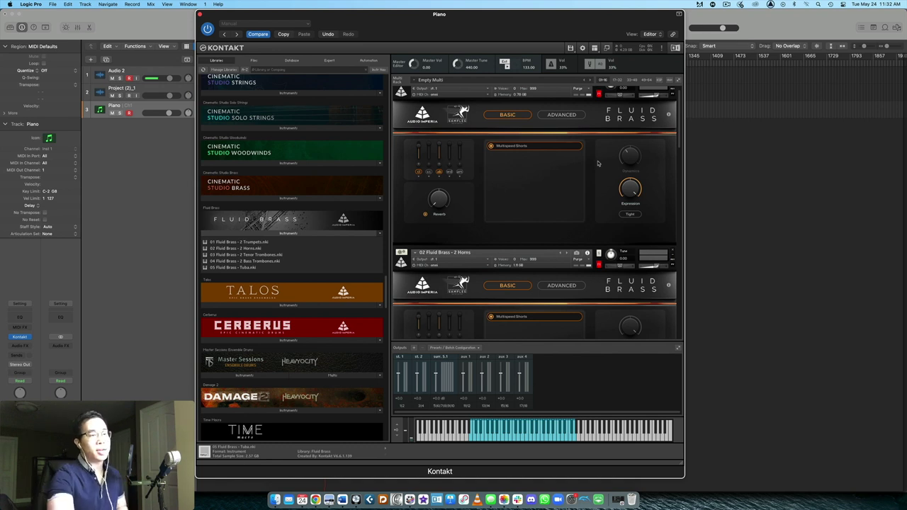
scroll(595, 156, down, 3)
scroll(596, 157, down, 2)
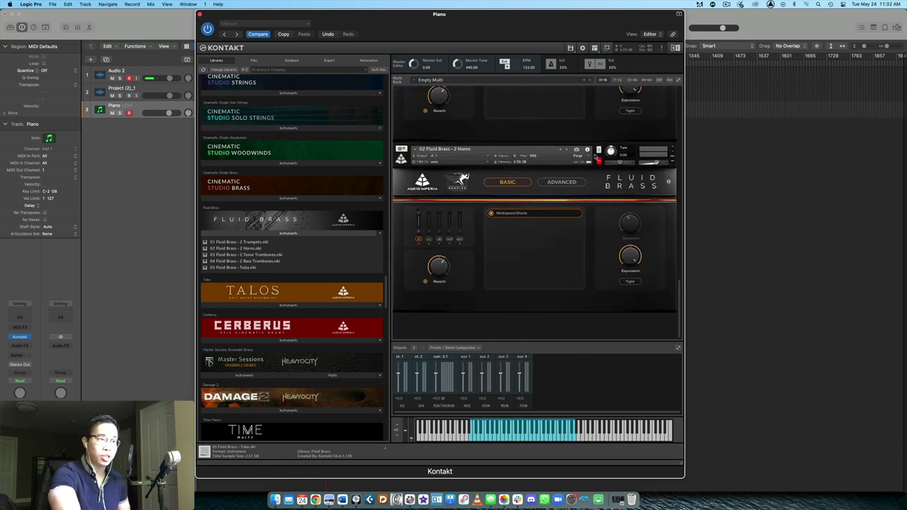
scroll(596, 156, up, 4)
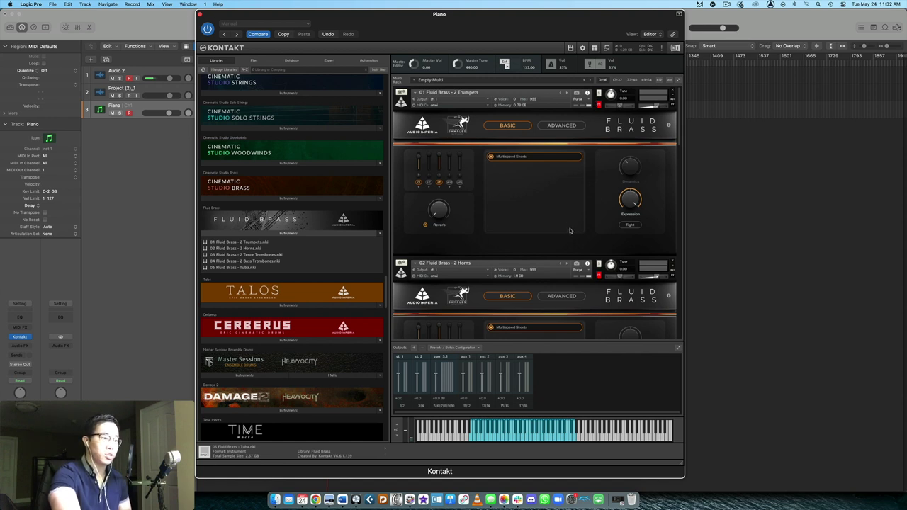
scroll(569, 230, down, 10)
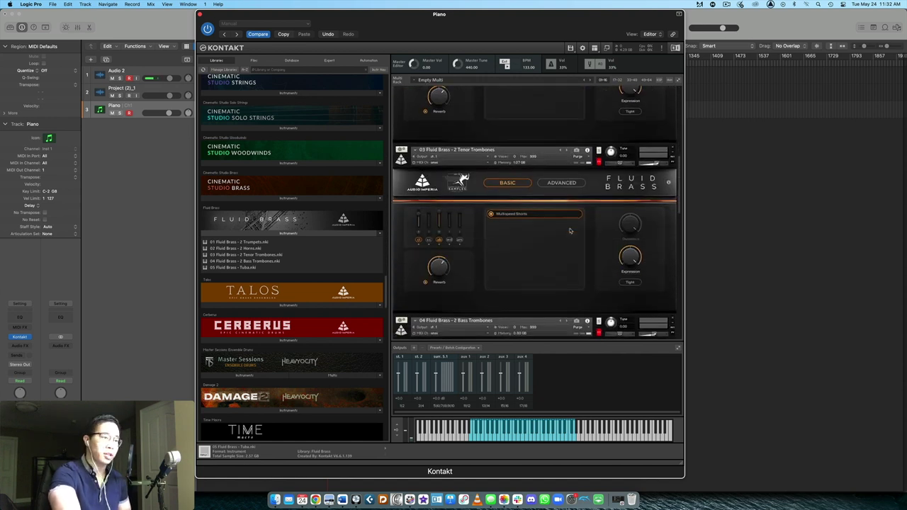
scroll(568, 230, down, 5)
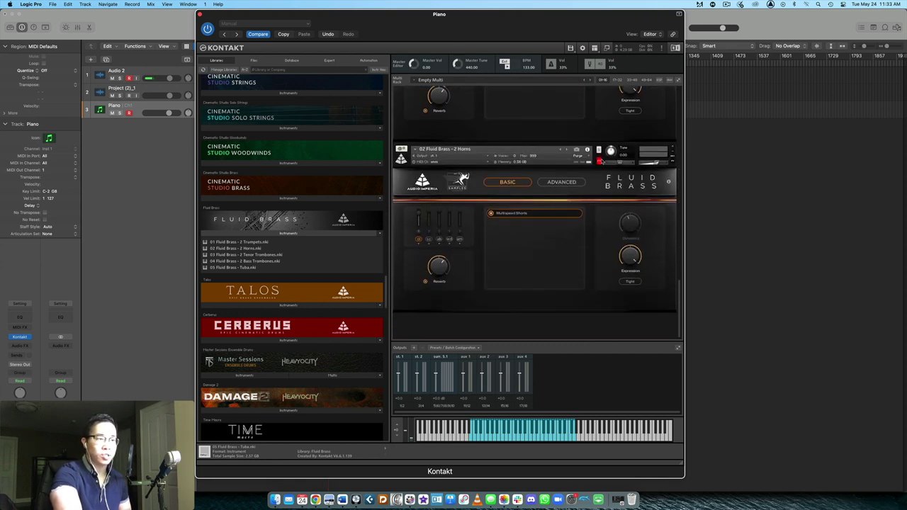
click(599, 151)
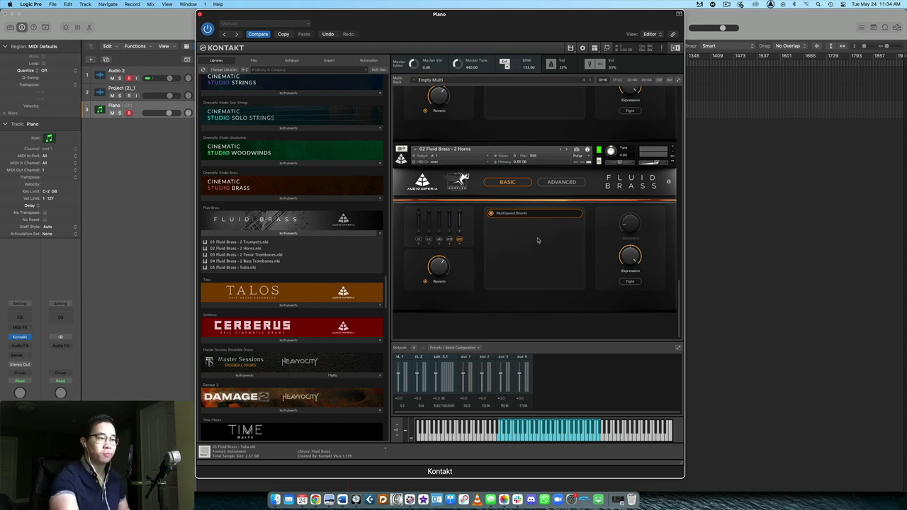
scroll(538, 243, down, 4)
scroll(542, 234, down, 2)
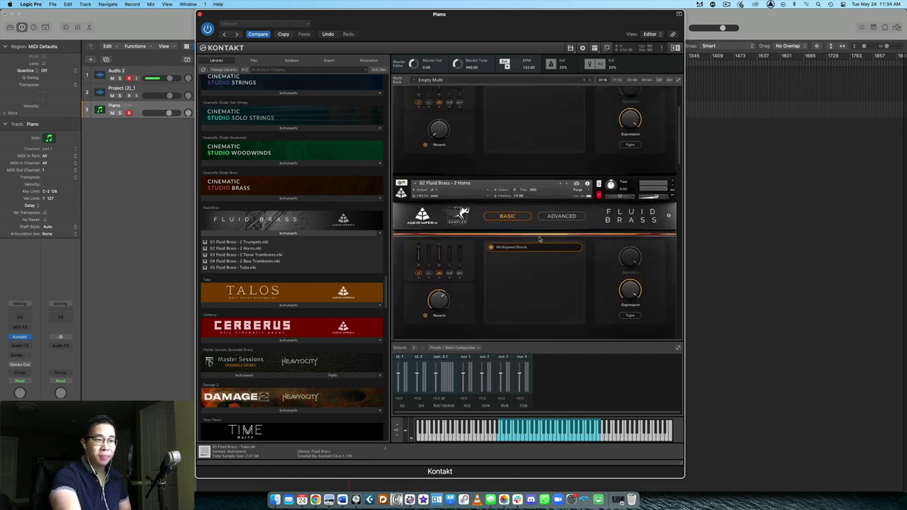
scroll(558, 218, up, 4)
scroll(560, 219, up, 4)
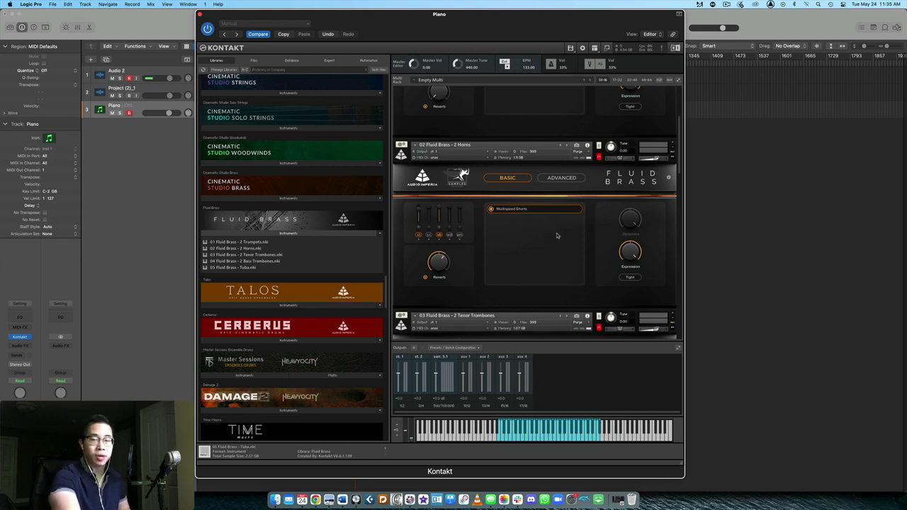
scroll(556, 236, down, 10)
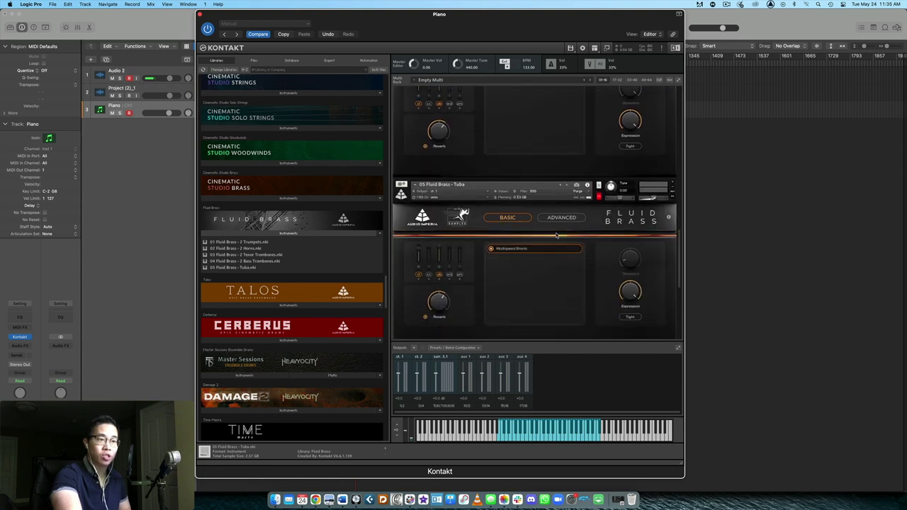
scroll(556, 235, up, 10)
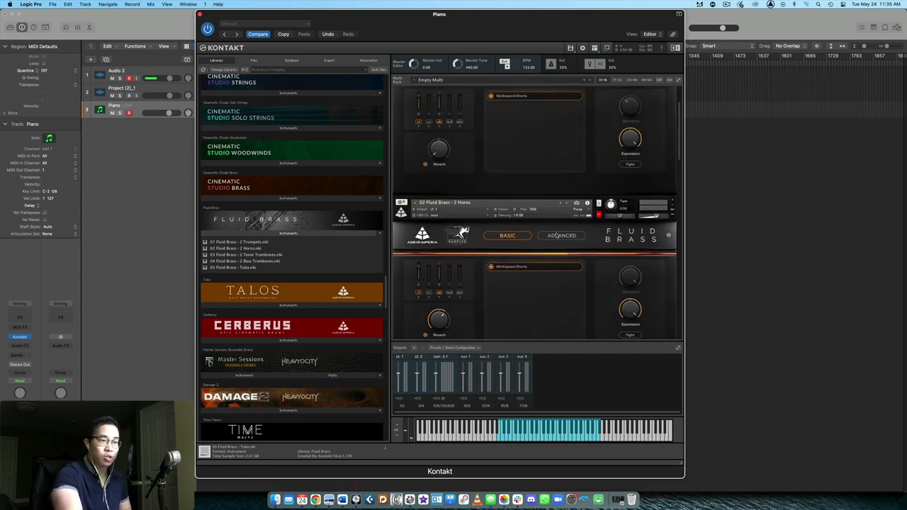
scroll(292, 255, up, 5)
scroll(292, 255, down, 6)
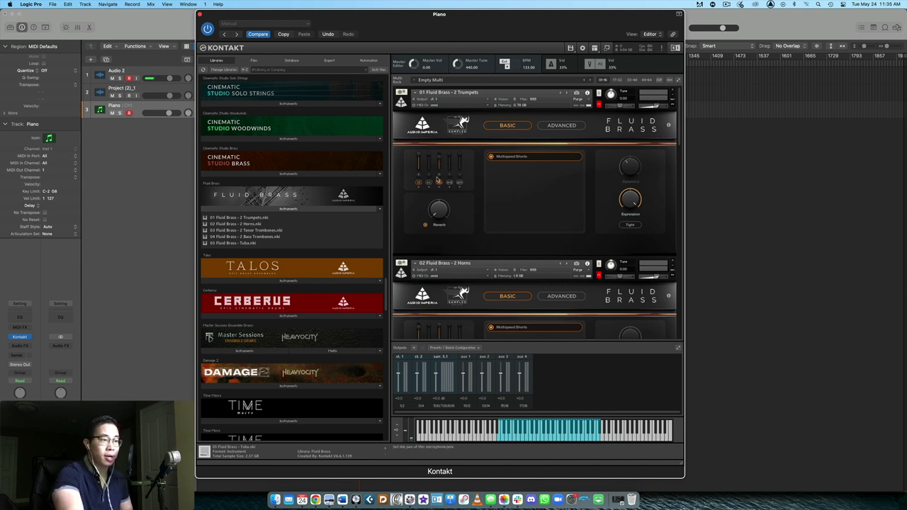
scroll(573, 207, down, 3)
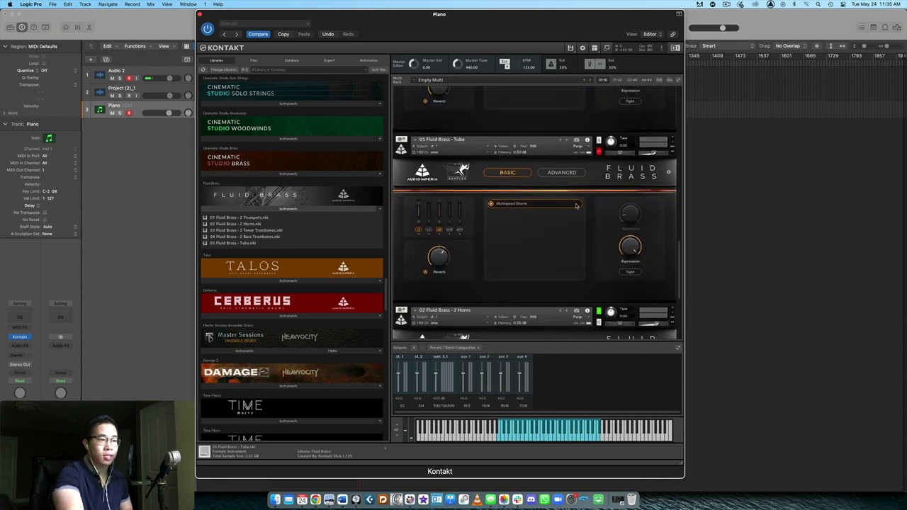
scroll(575, 206, down, 2)
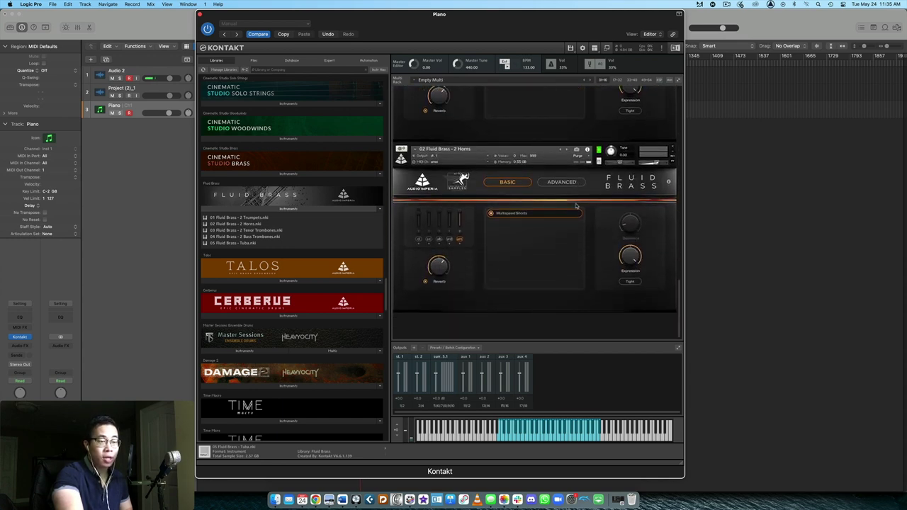
scroll(576, 205, up, 5)
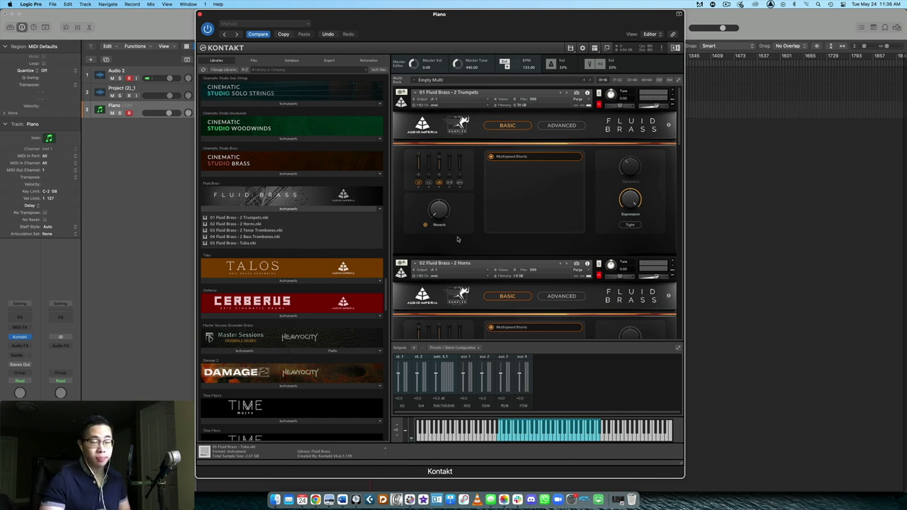
scroll(499, 209, down, 6)
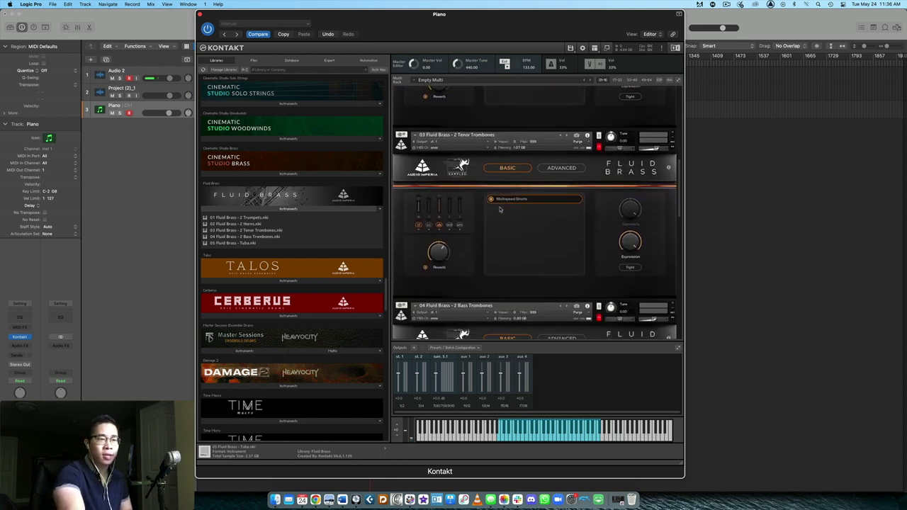
scroll(499, 209, up, 4)
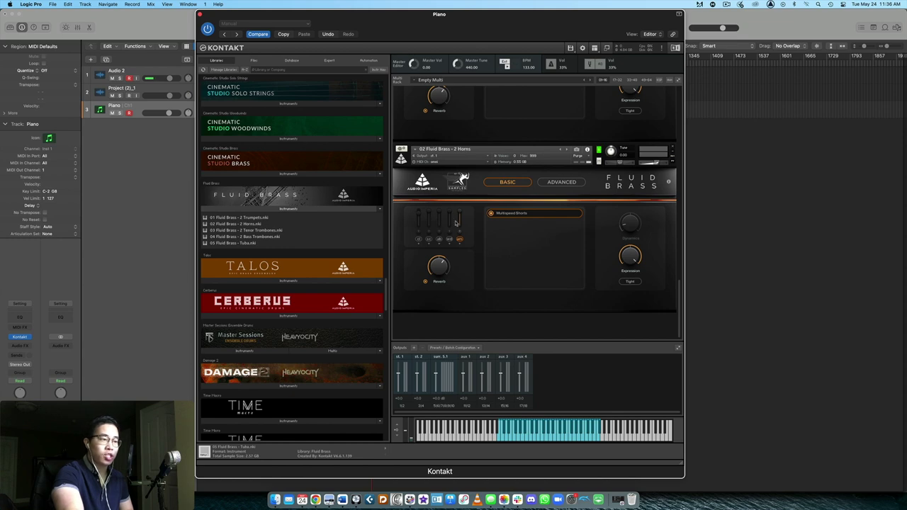
scroll(521, 221, down, 5)
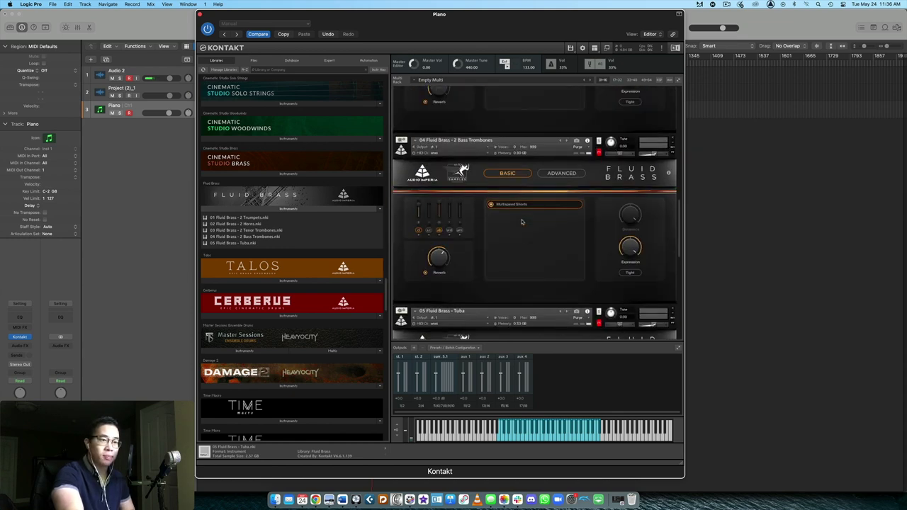
scroll(521, 221, up, 6)
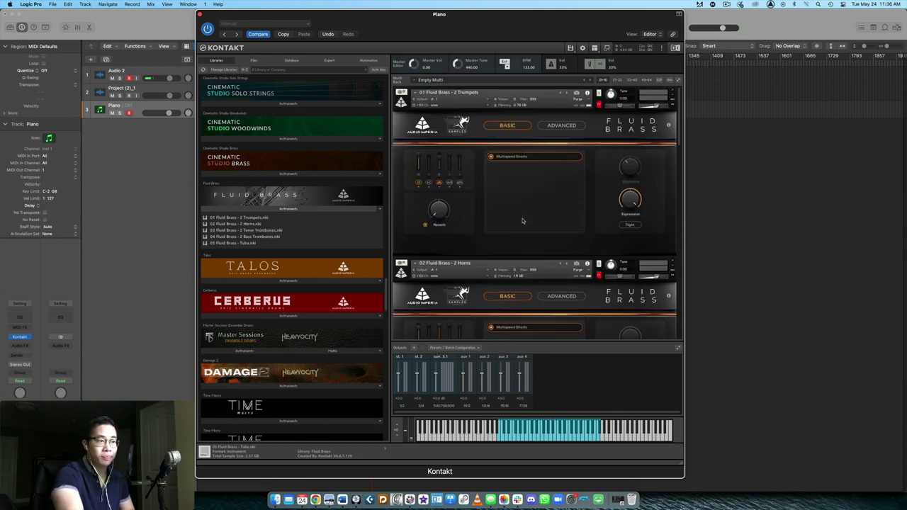